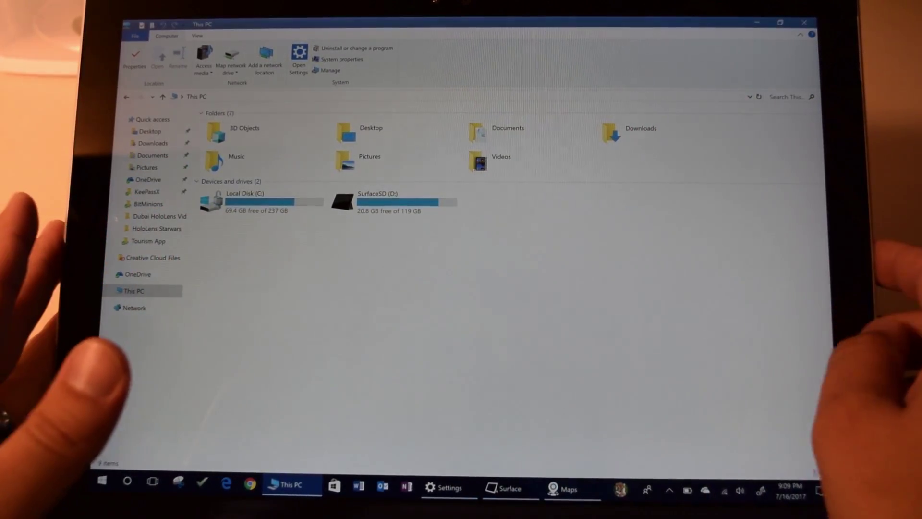
Turn on tablet mode from the Action Center quick actions, then show the Start screen
key("super+a")
key("super+a")
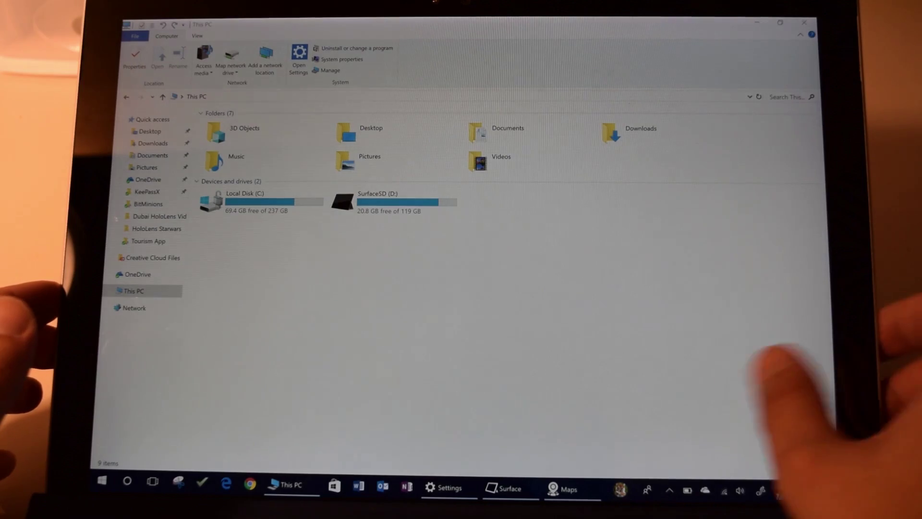
key("super+a")
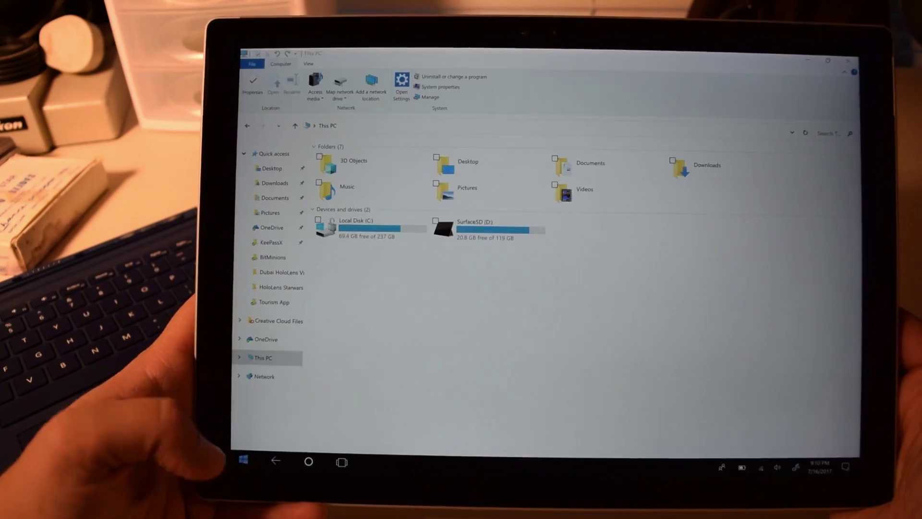
key("super")
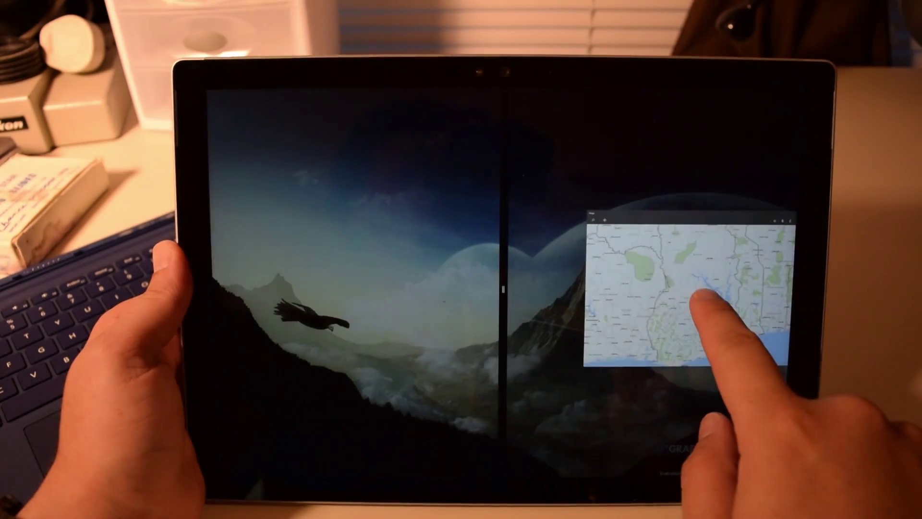
Snap Maps right beside This PC, resize the divider, then make Maps full screen
left_click_drag(515, 98, 721, 311)
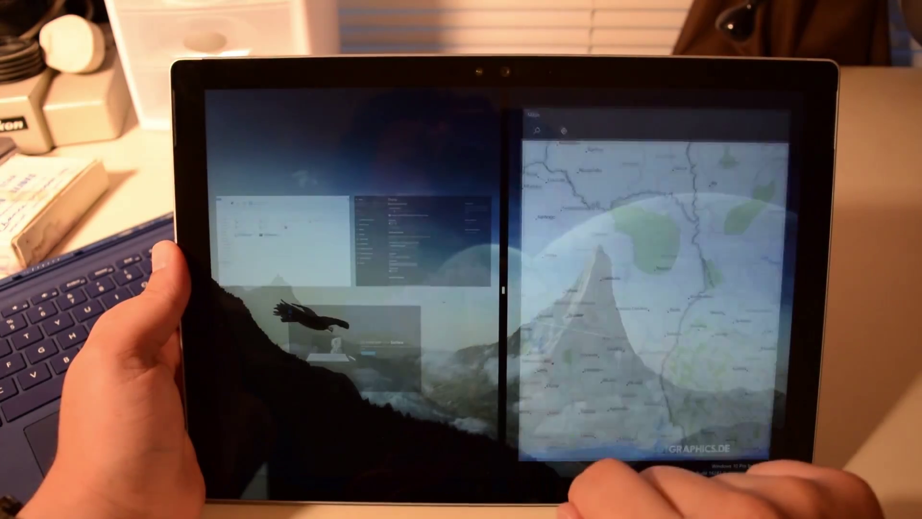
left_click(284, 242)
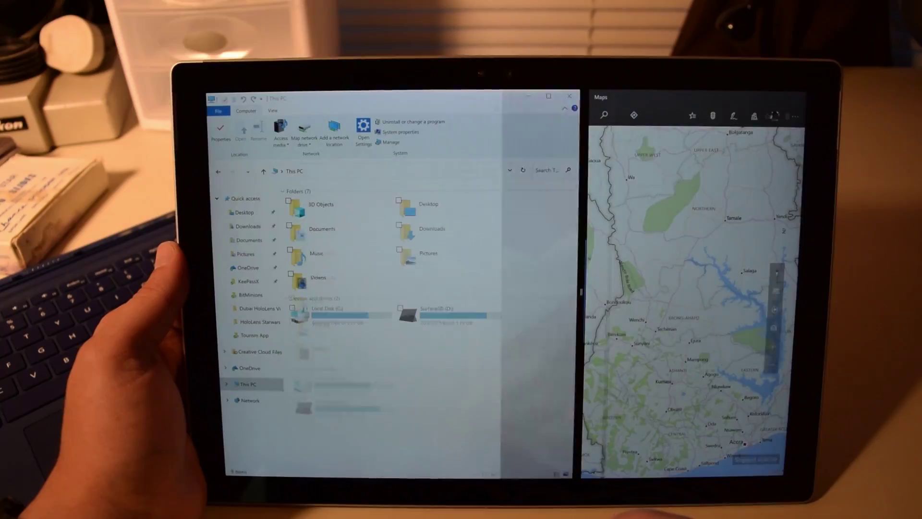
left_click_drag(581, 292, 402, 292)
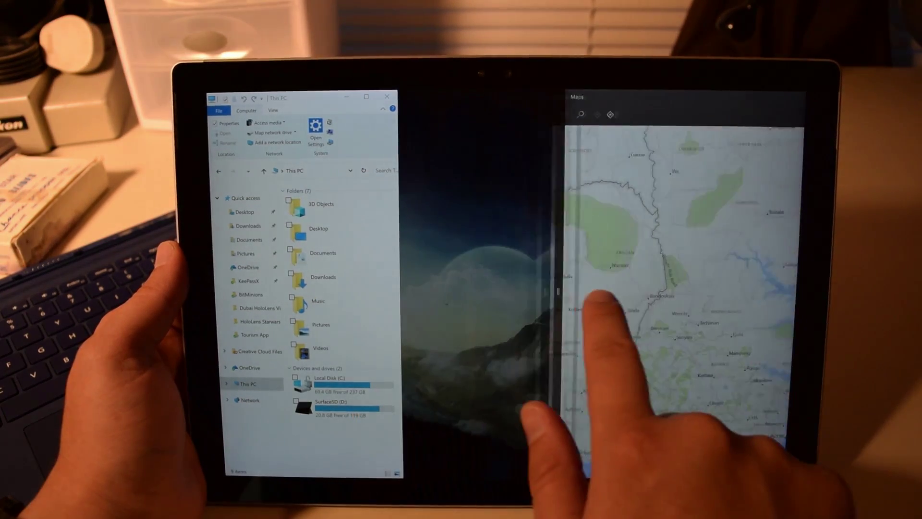
left_click_drag(559, 292, 581, 291)
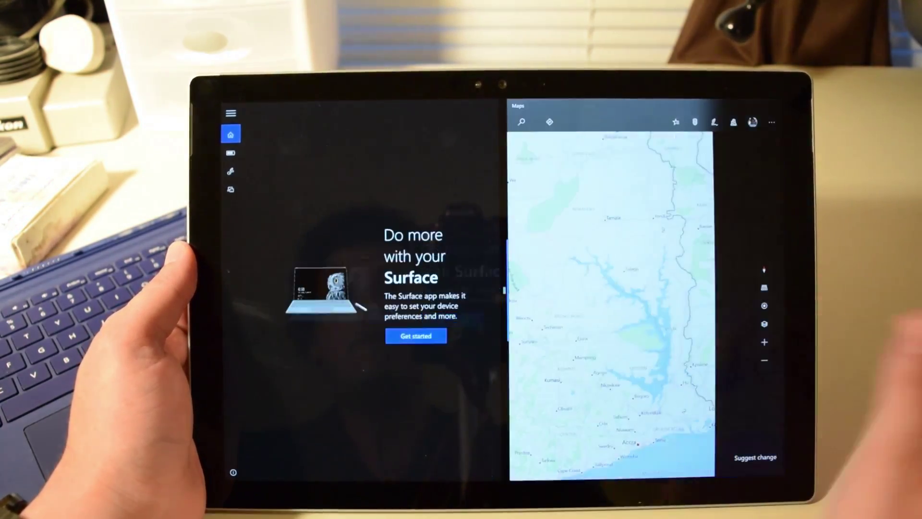
key("super+Up")
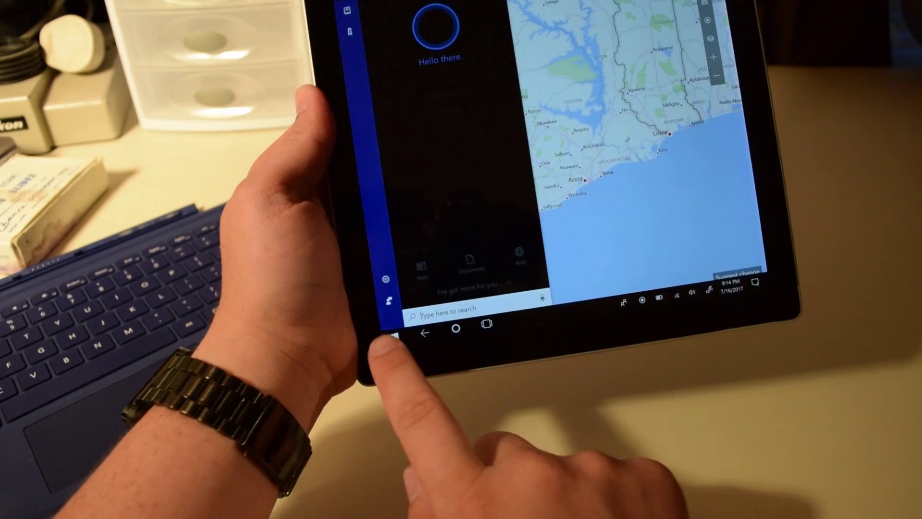
Dismiss the Cortana search pane by tapping near the Start button
left_click(393, 337)
scroll(547, 217, "up", 5)
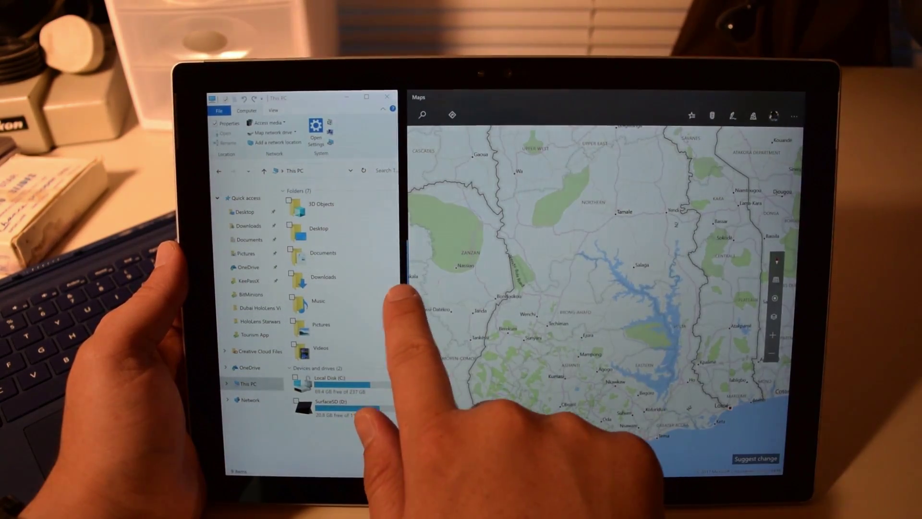
Close the This PC pane so Maps fills the screen, then bring up the Start screen
left_click_drag(565, 292, 581, 292)
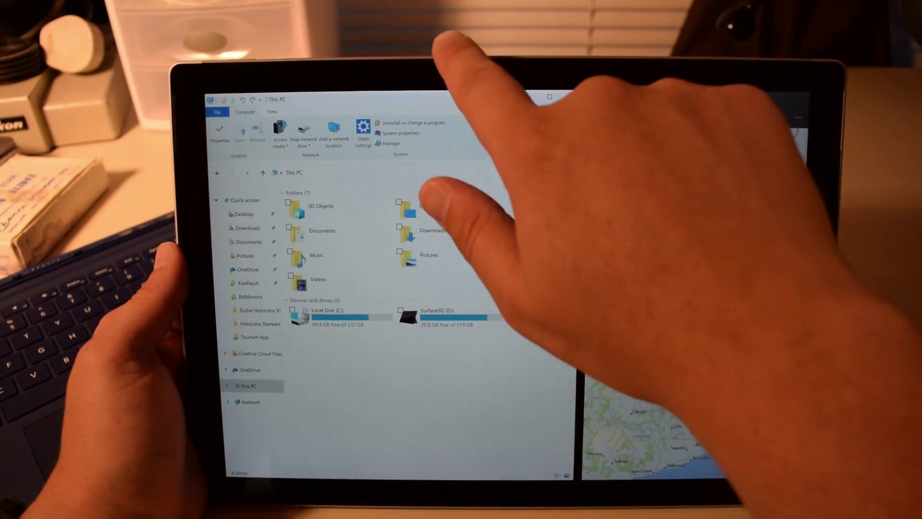
left_click_drag(432, 102, 432, 469)
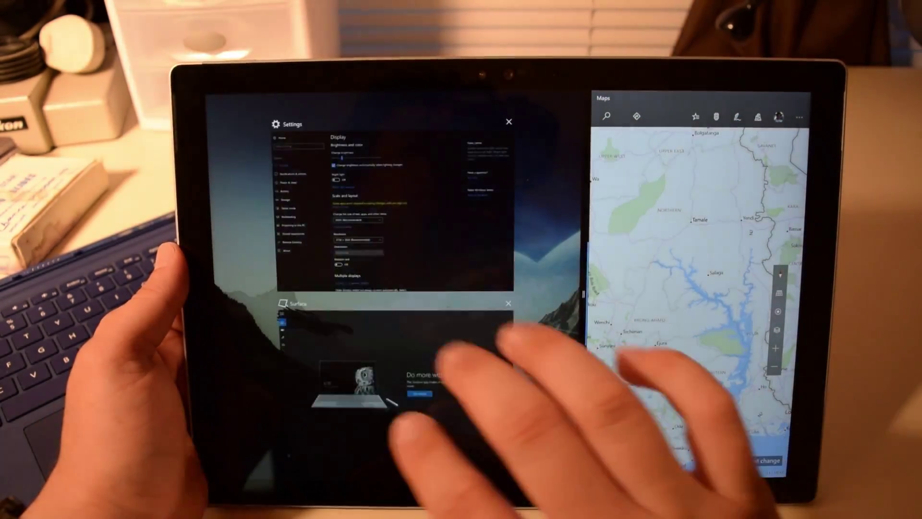
left_click_drag(582, 292, 216, 293)
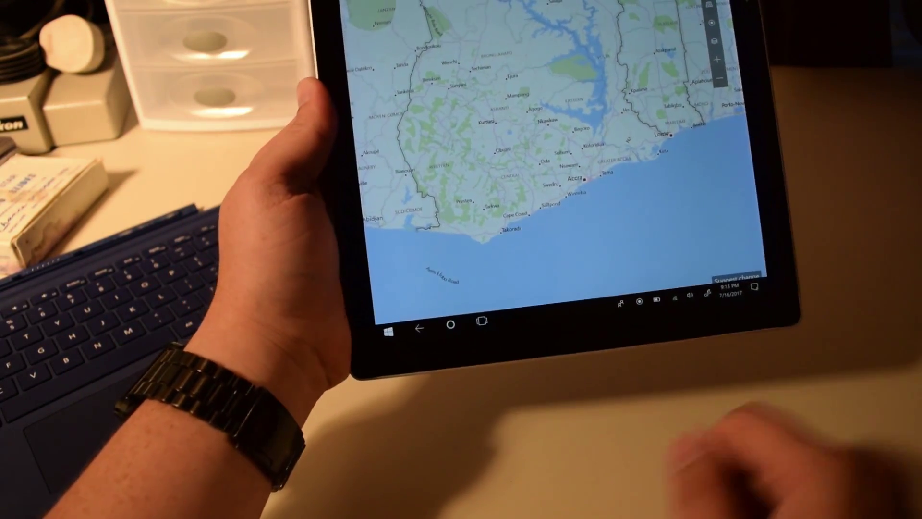
left_click(450, 329)
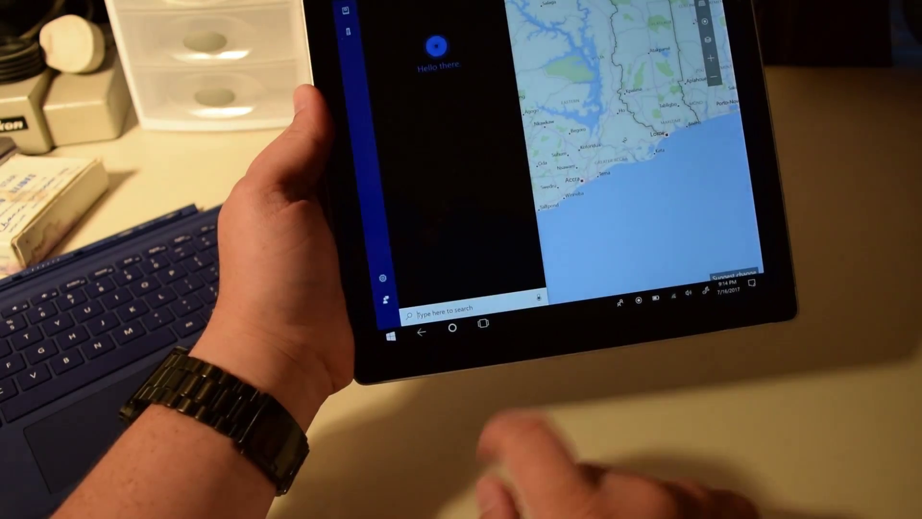
left_click(422, 330)
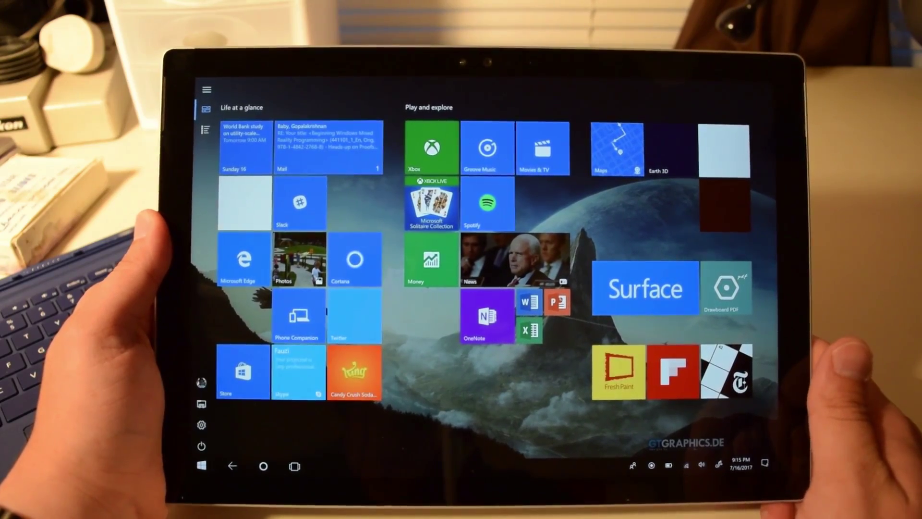